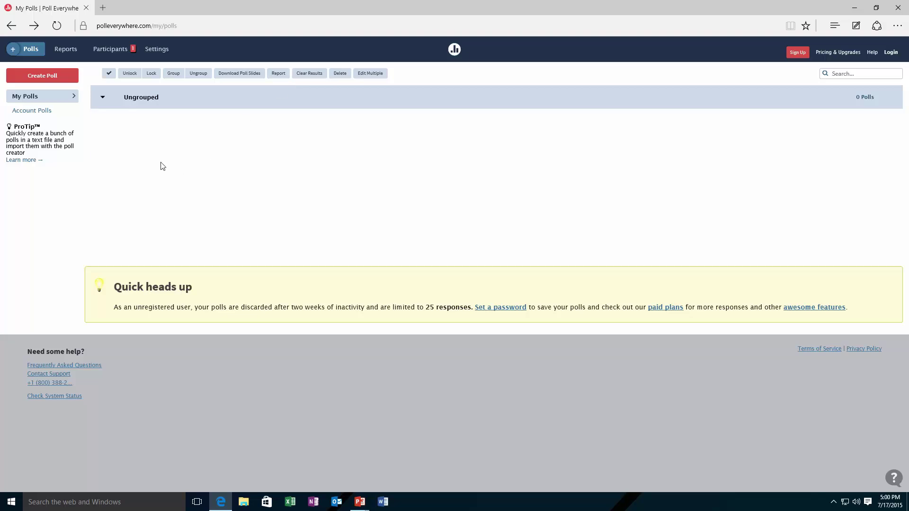
Start a new poll with the question 'What is your favorite Office app?'.
left_click(43, 76)
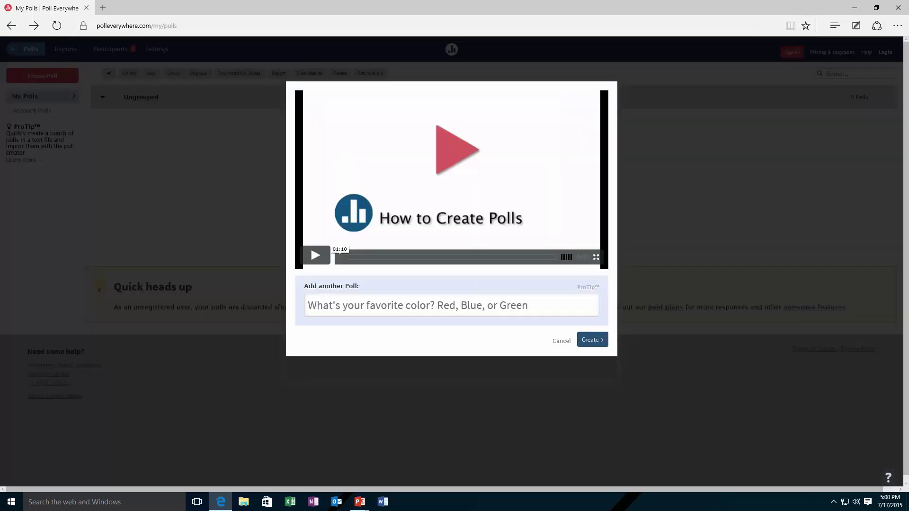
left_click(423, 310)
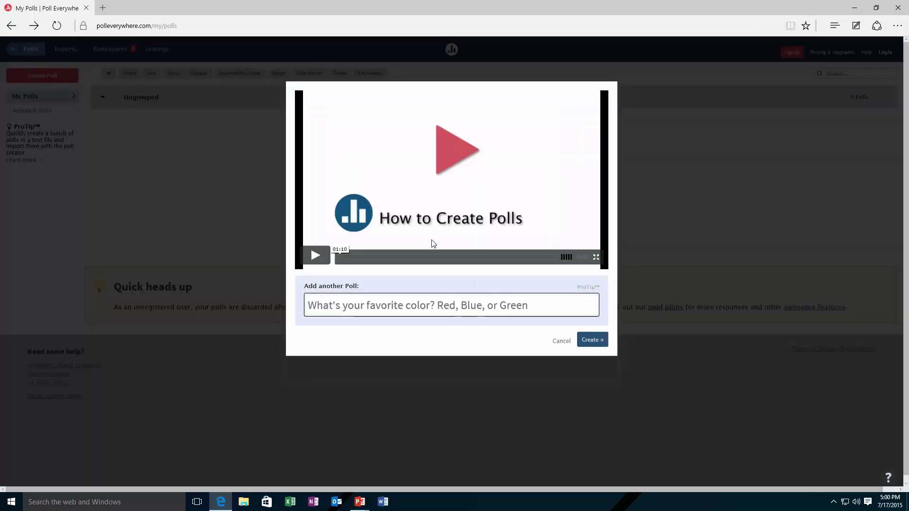
type("W")
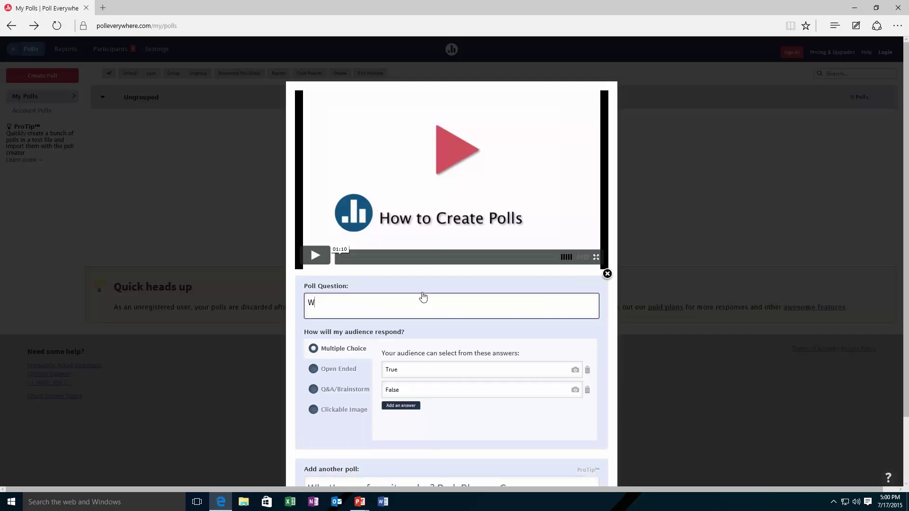
type("hat is your favorite Office app?")
Replace the default answers with Word, PowerPoint, Outlook, Excel and OneNote.
double_click(413, 367)
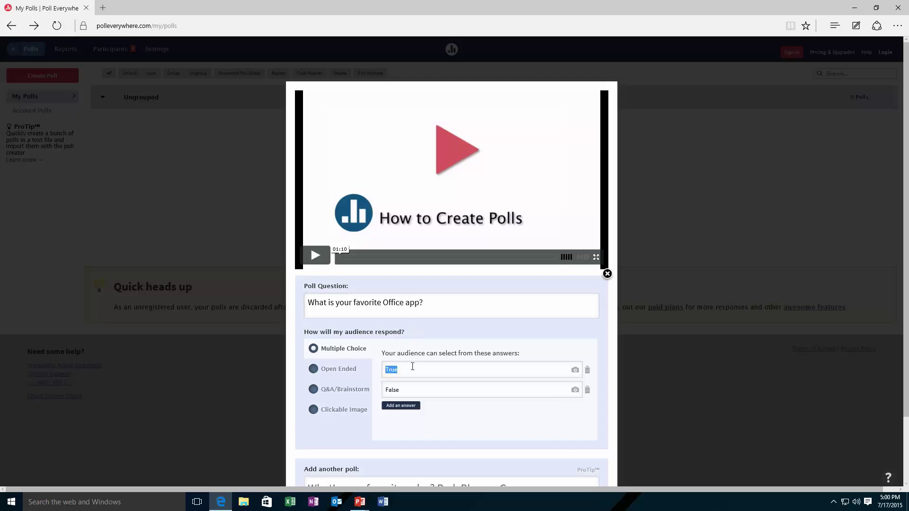
type("Word")
key("Tab")
type("P")
key("ctrl+a")
type("PowerPoint")
key("Tab")
type("Outlook")
key("Tab")
type("Excel")
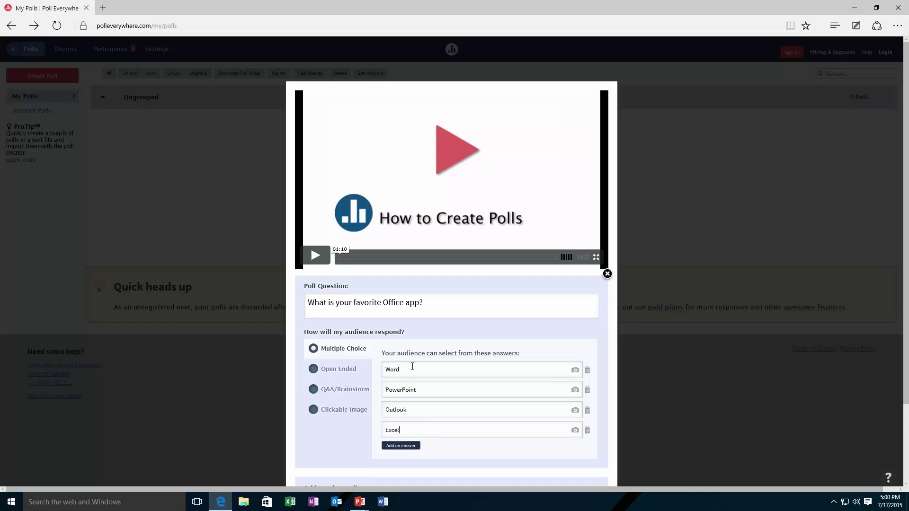
key("Tab")
type("OneNote")
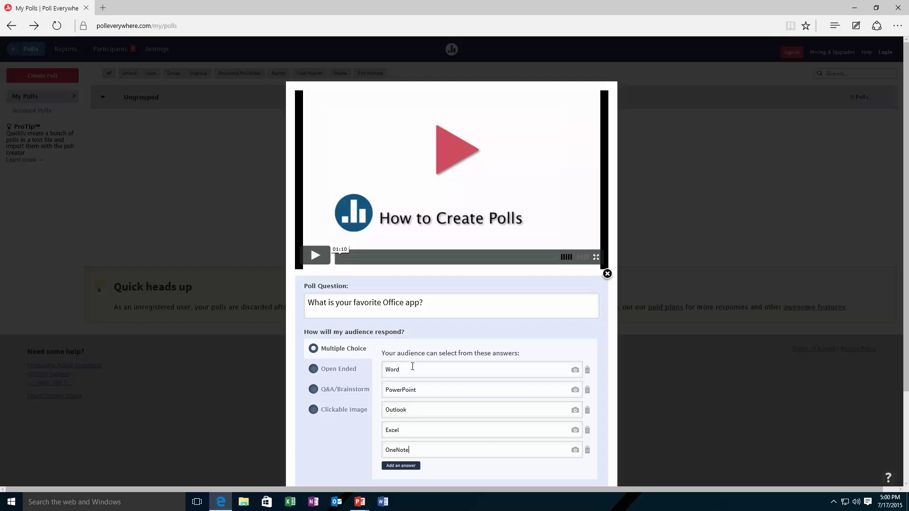
scroll(413, 368, "down", 3)
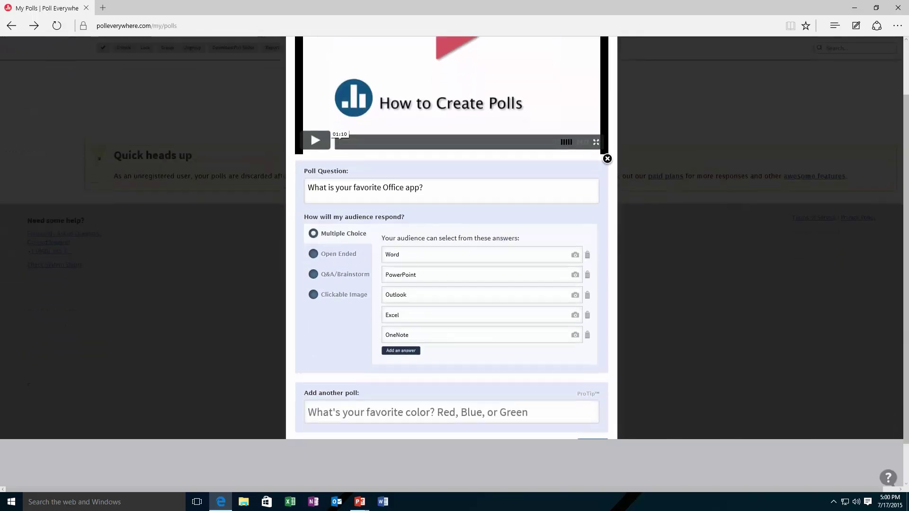
Create the five-answer Office-app poll and lock it against responses.
left_click(592, 448)
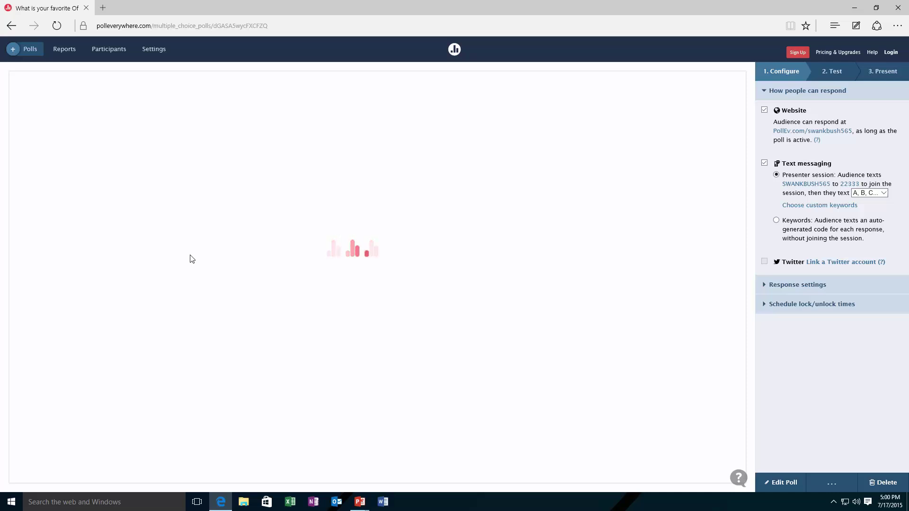
left_click(584, 237)
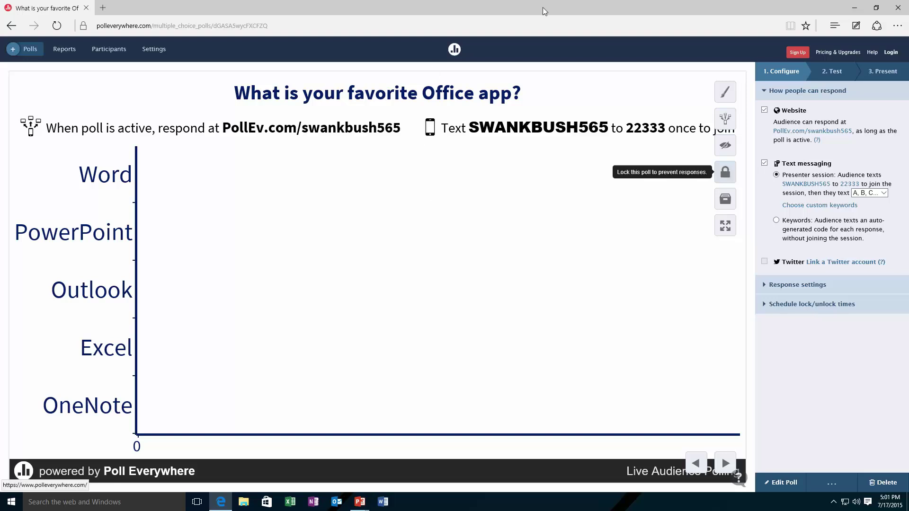
left_click(727, 173)
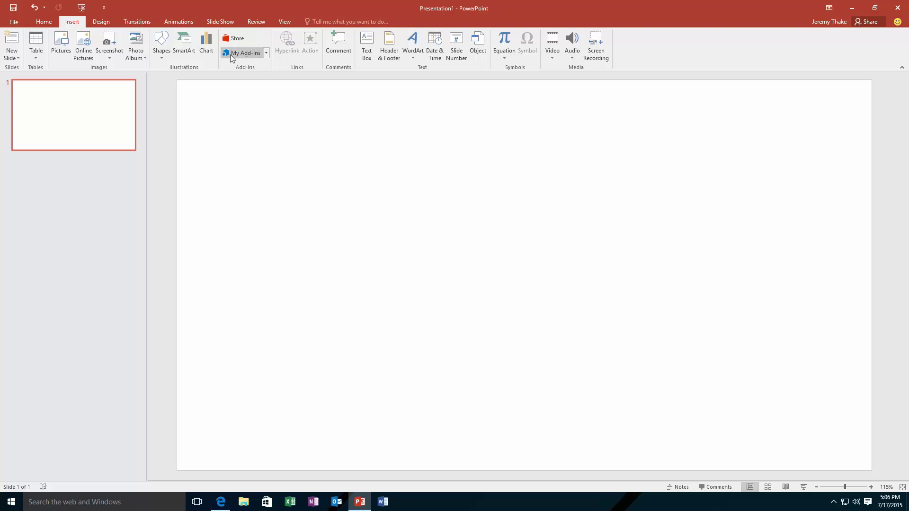
Insert the Poll Everywhere add-in from My Add-ins onto slide 1.
left_click(266, 53)
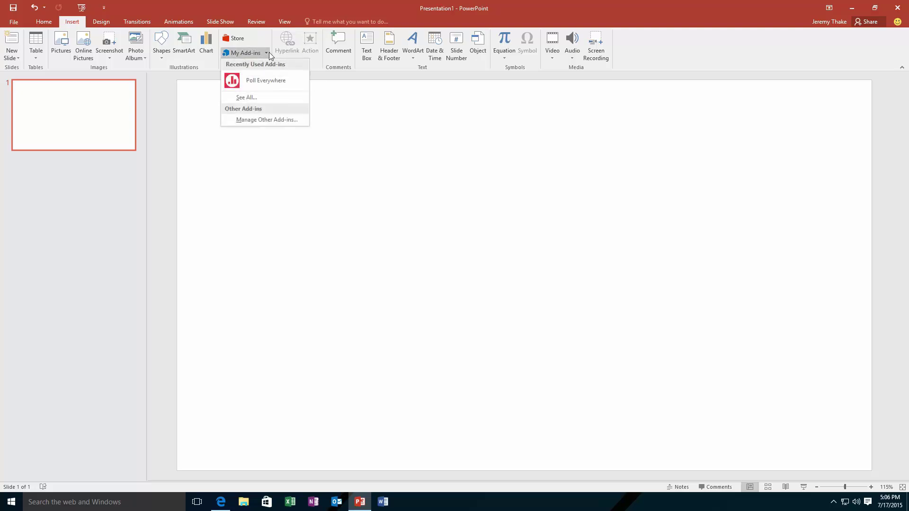
left_click(249, 82)
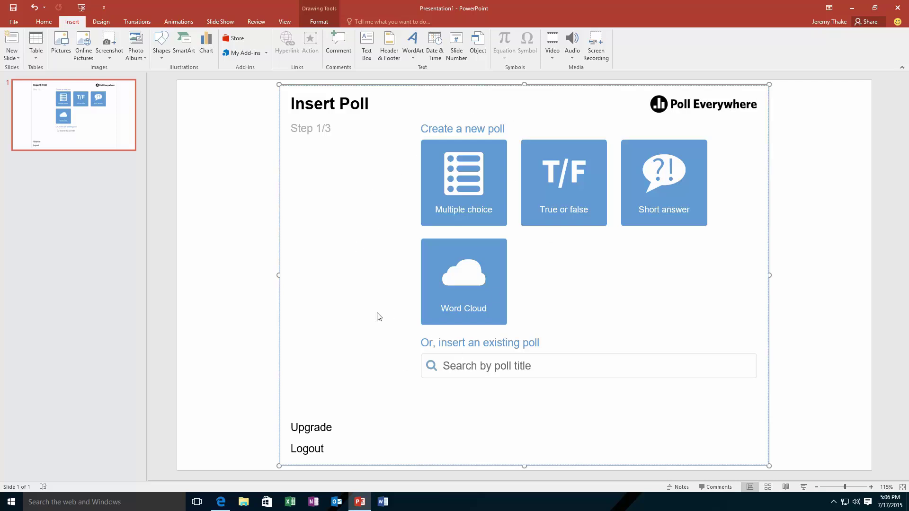
Search 'what is your favorite off' and insert the 'What is your favorite Office app?' poll.
left_click(457, 359)
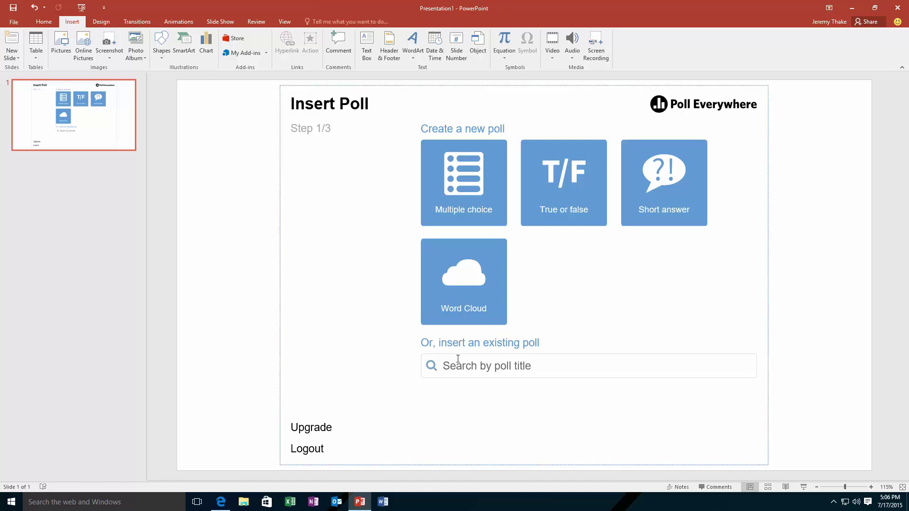
type("what is ")
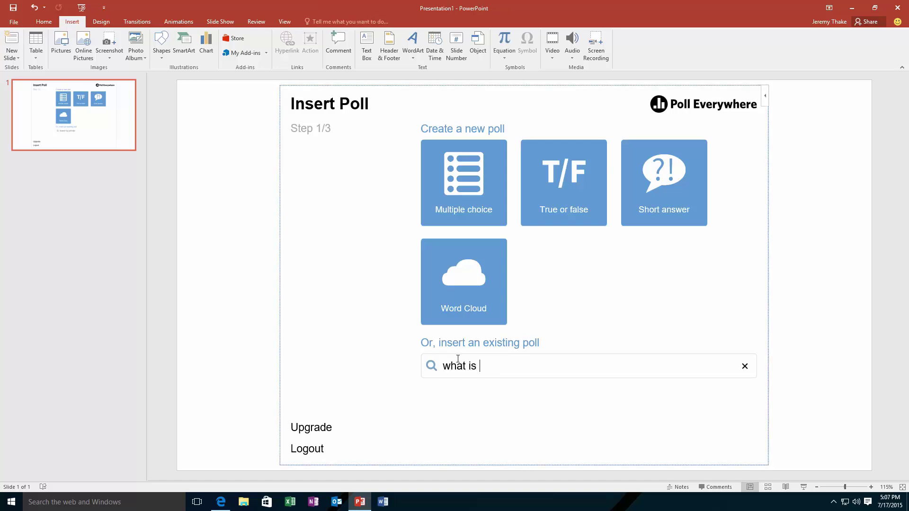
type("your favorite off")
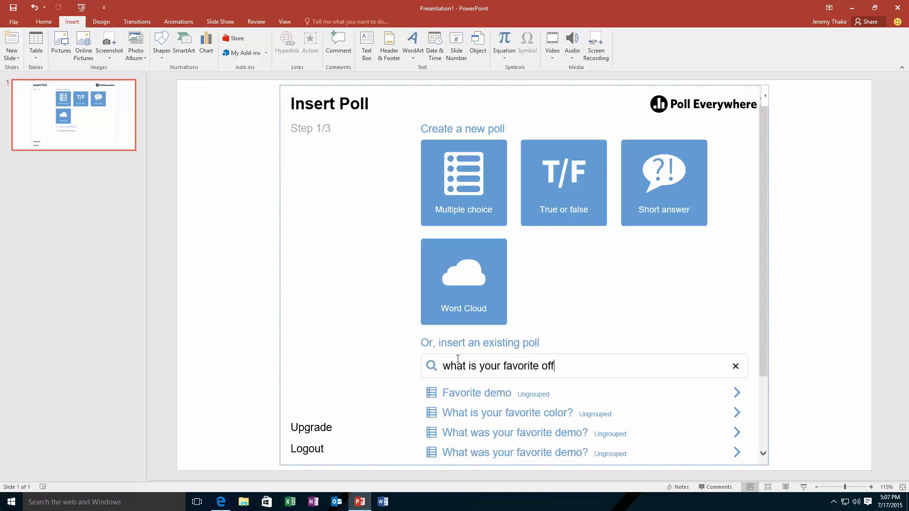
scroll(544, 398, "down", 2)
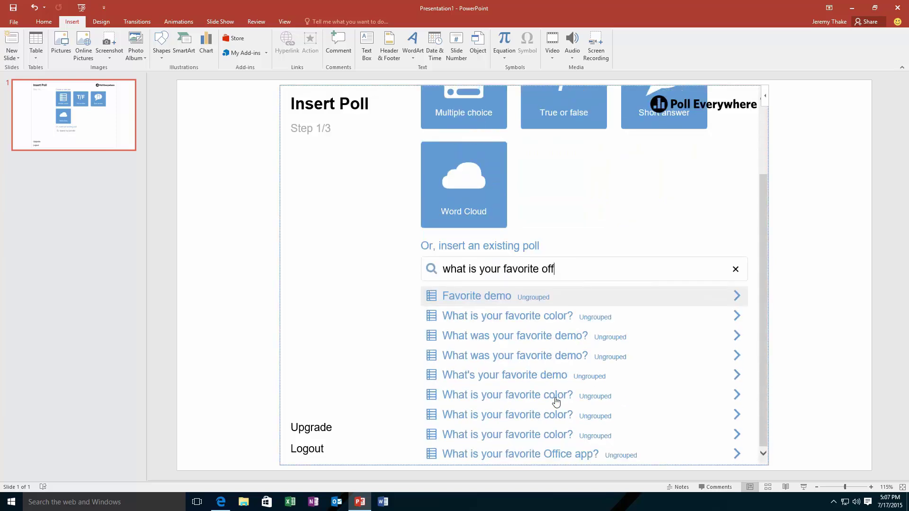
left_click(591, 456)
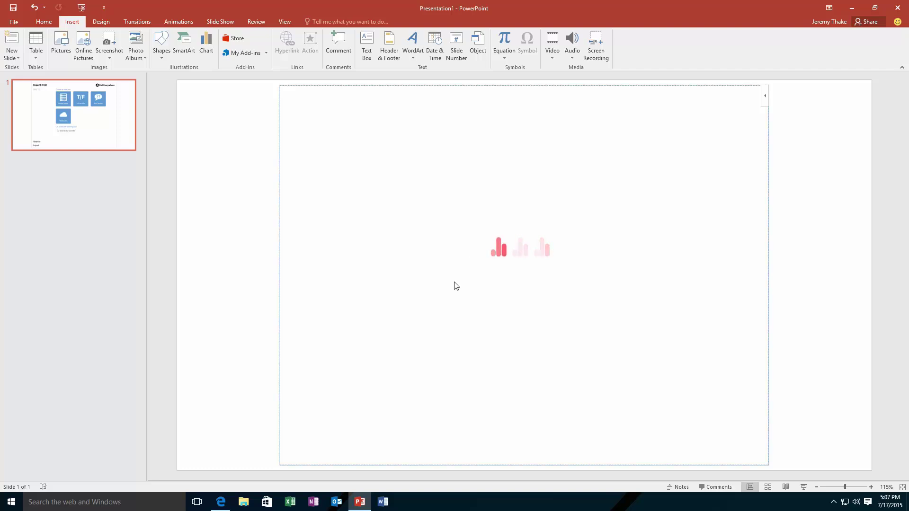
left_click(290, 85)
Stretch the poll chart so it spans the full width of slide 1.
mouse_move(278, 84)
left_mouse_down()
mouse_move(169, 88)
mouse_move(176, 81)
left_mouse_up()
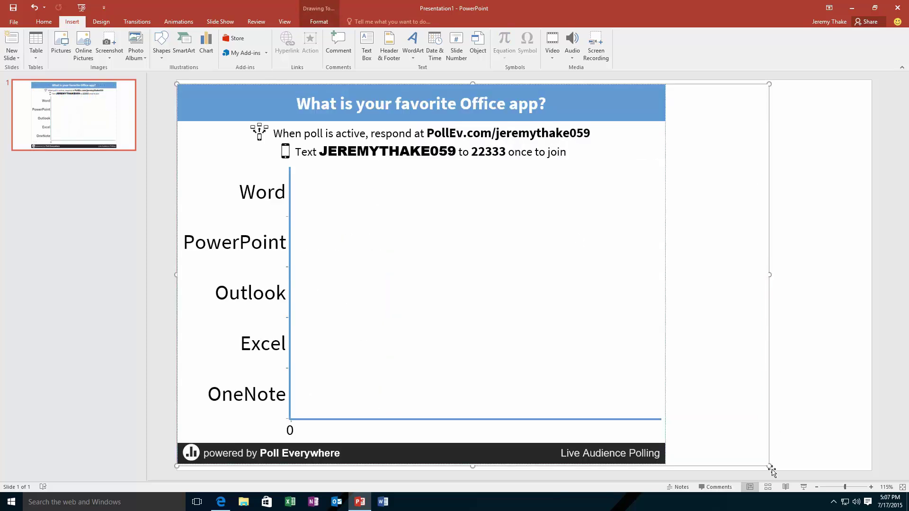
left_click_drag(769, 466, 873, 469)
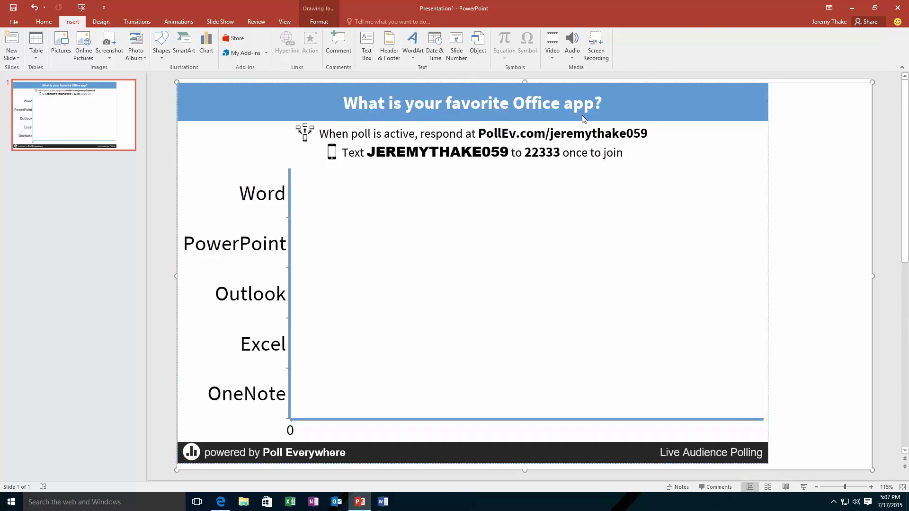
left_click_drag(527, 81, 524, 79)
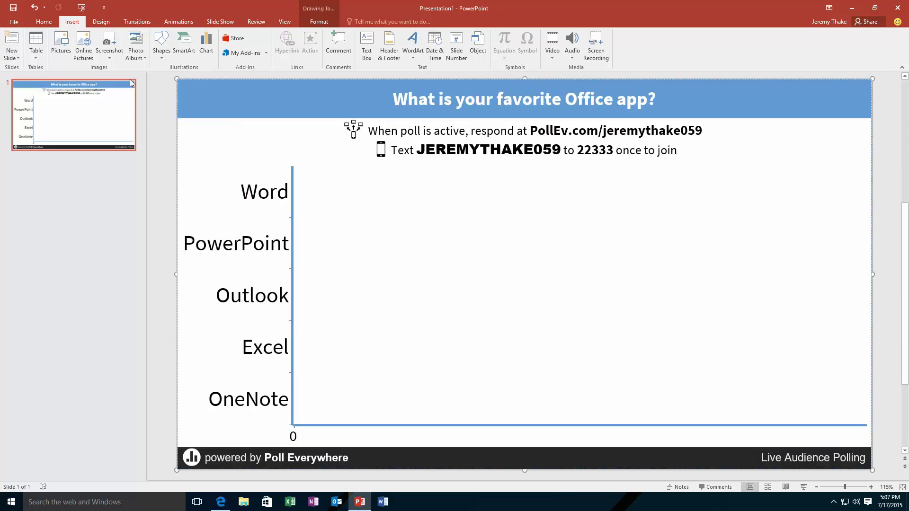
Add a Title Slide before the poll slide, titled 'My presentation'.
left_click(51, 25)
left_click(86, 42)
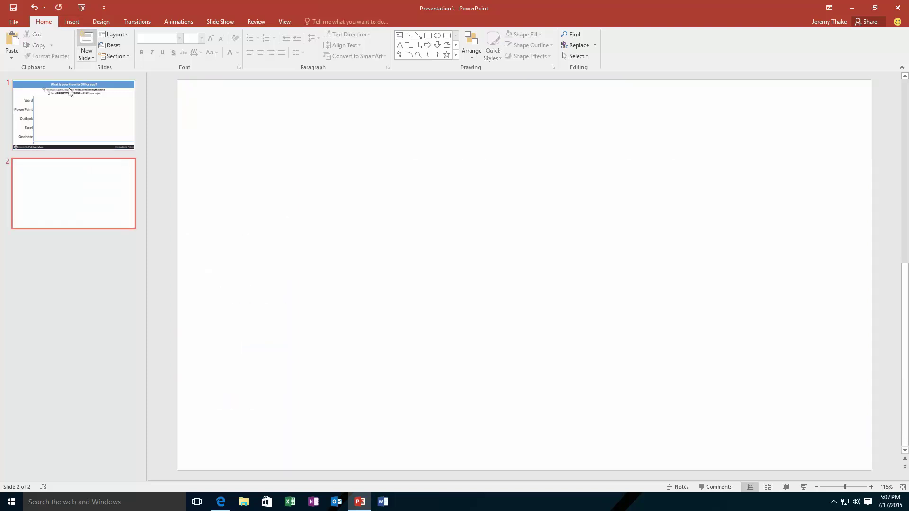
left_click_drag(69, 182, 72, 94)
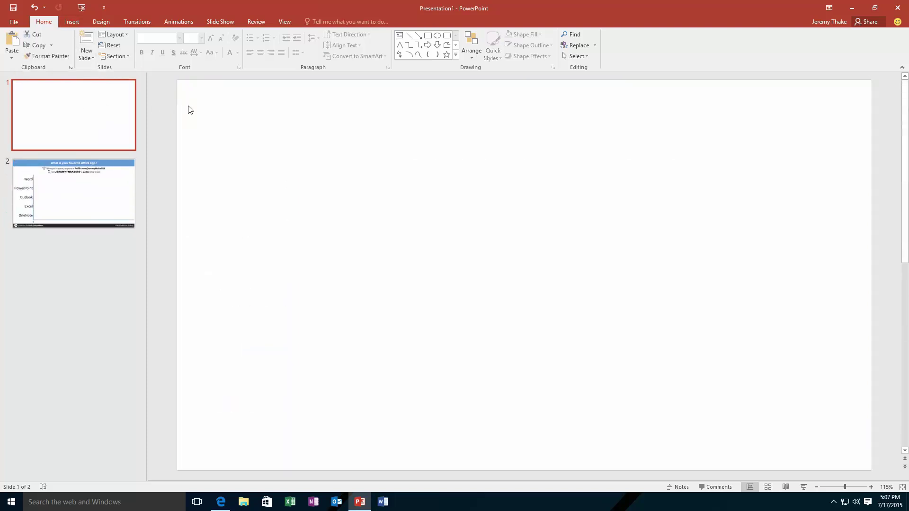
left_click(114, 34)
left_click(119, 67)
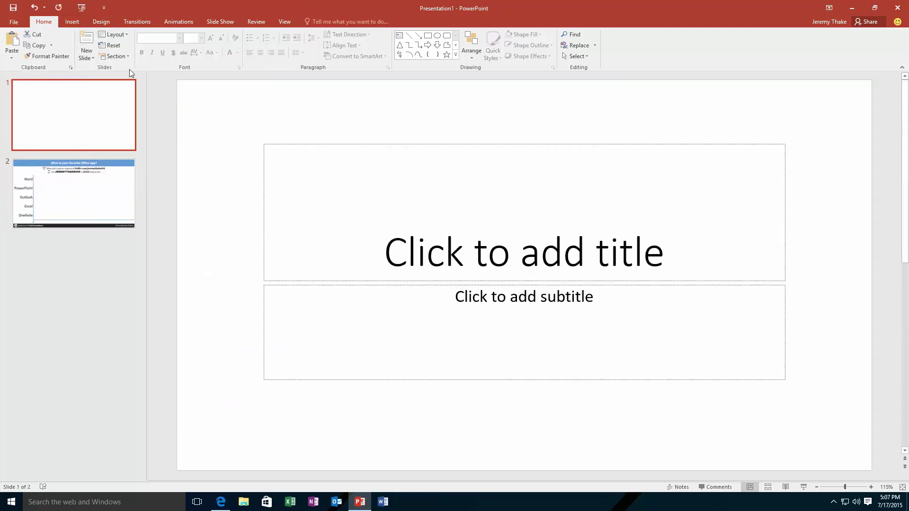
left_click(429, 236)
type("My presen")
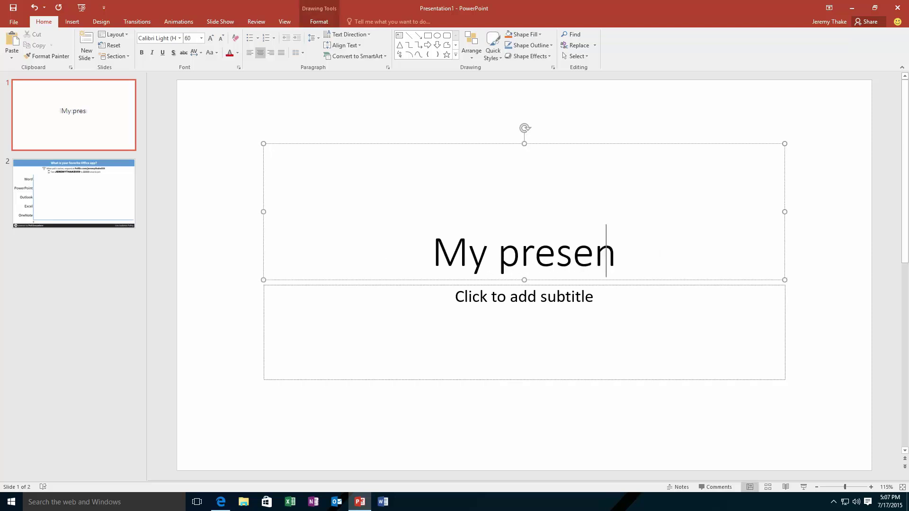
type("tation")
left_click(206, 181)
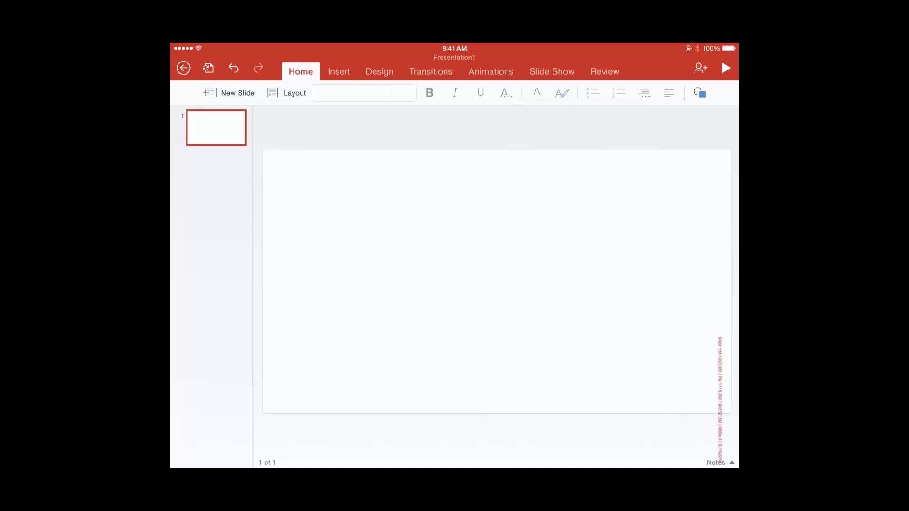
Insert the Poll Everywhere add-in on the iPad's blank slide from Insert > Add-ins.
left_click(339, 72)
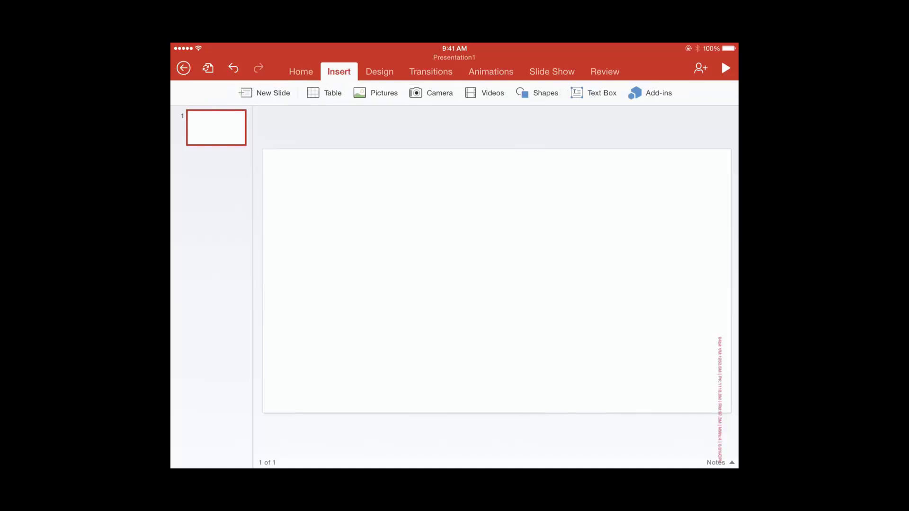
left_click(650, 93)
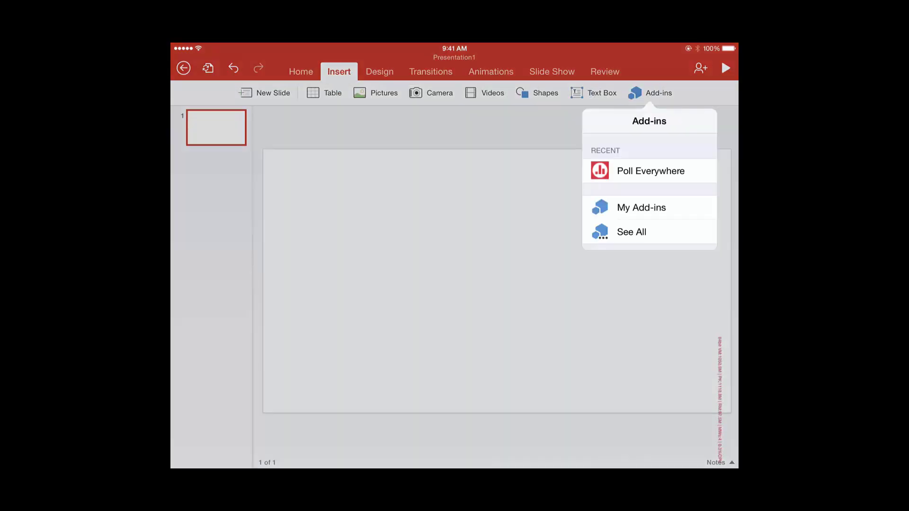
left_click(649, 171)
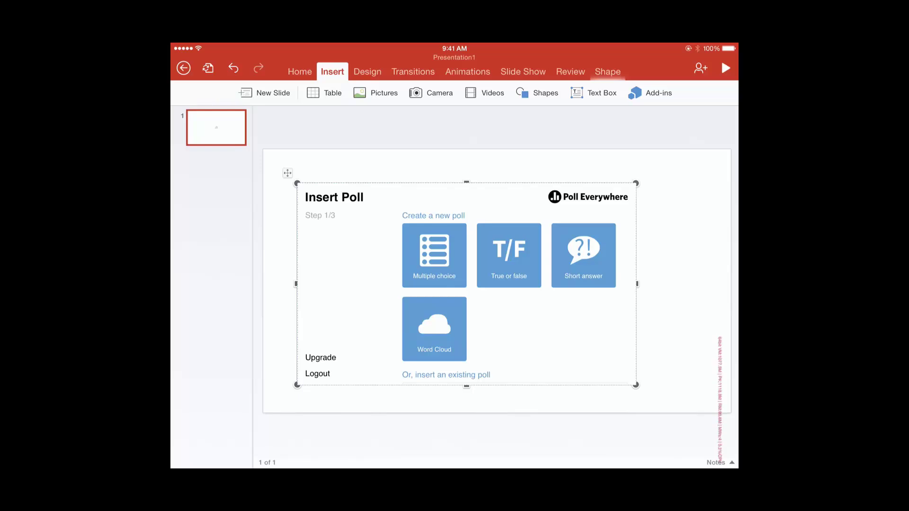
Enlarge the add-in frame and search existing polls for 'What is your favorite office'.
left_click_drag(636, 183, 713, 148)
left_click(449, 284)
type("Wh")
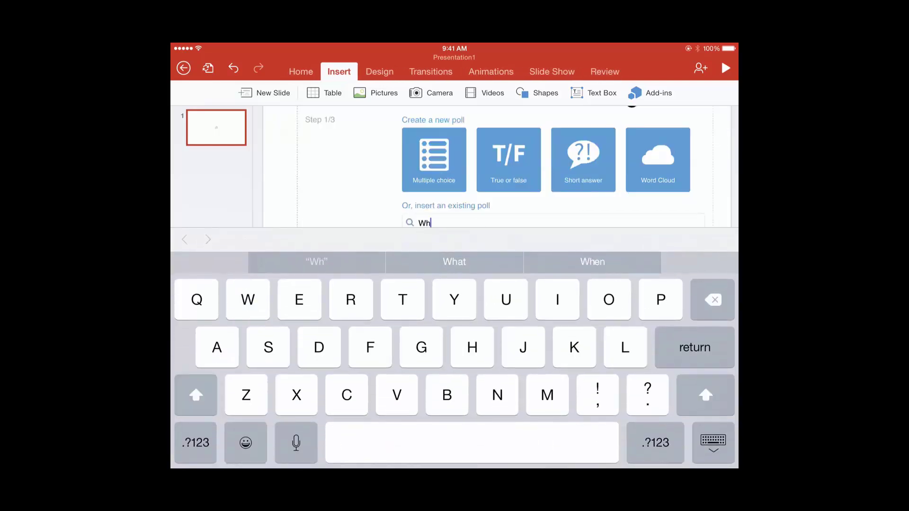
type("at is y")
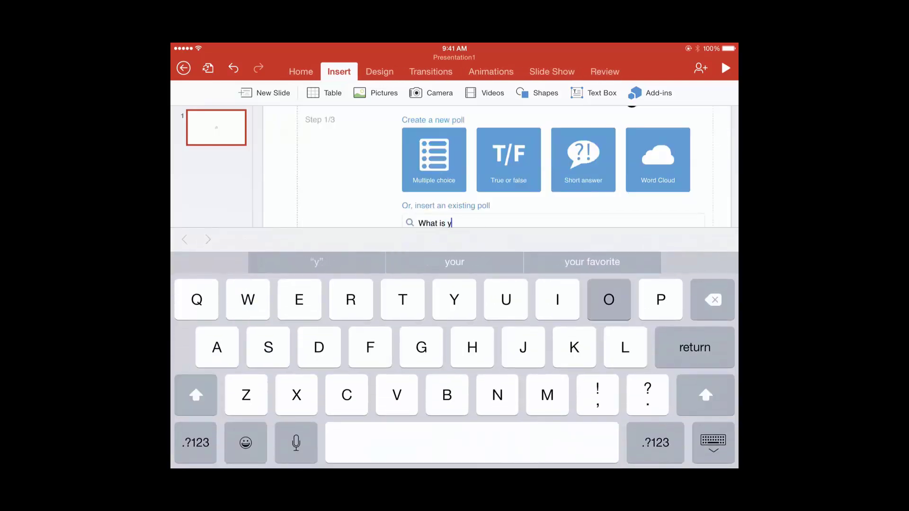
type("our favo")
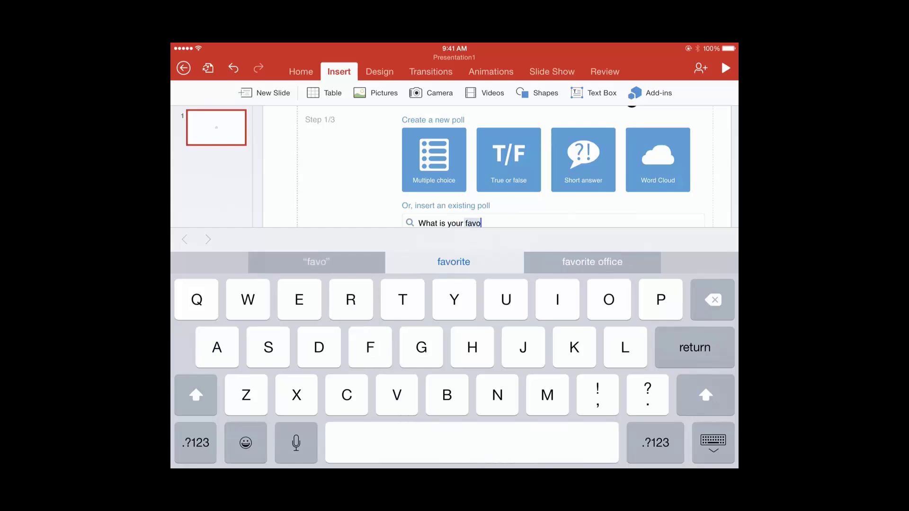
type("rite o")
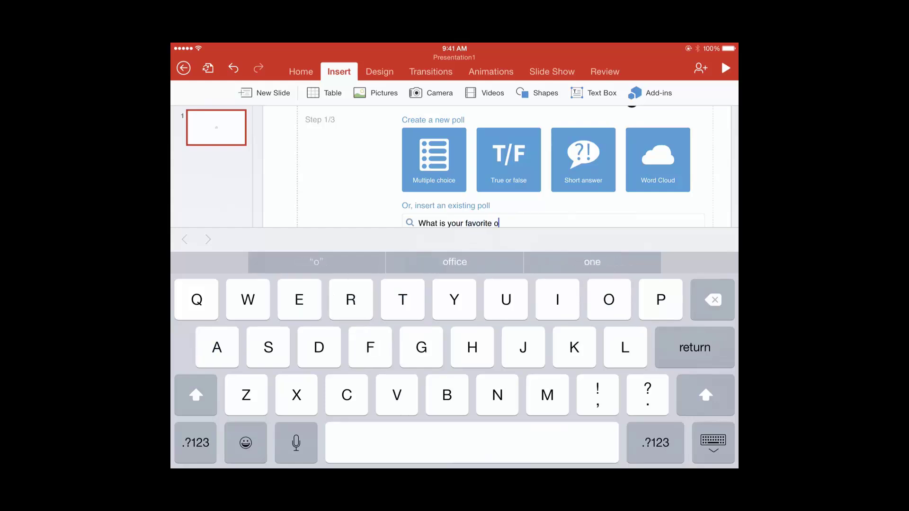
type("ffive")
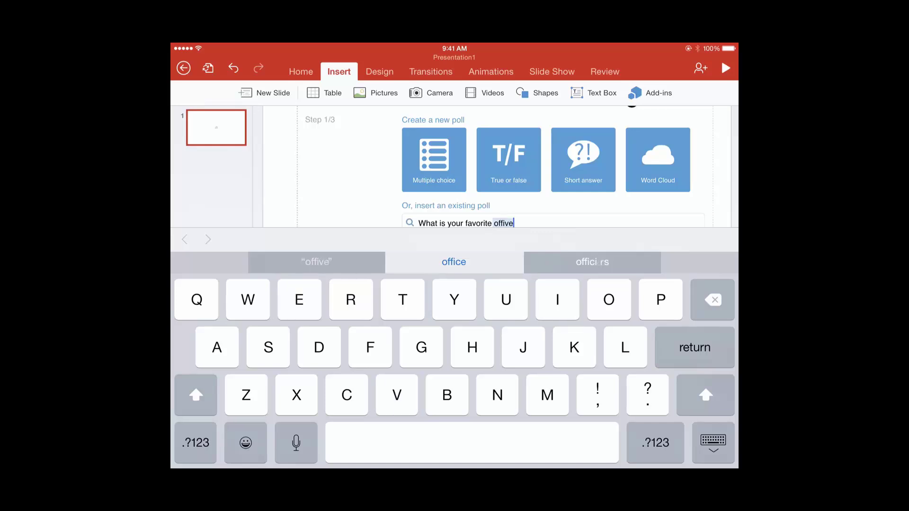
key("BackSpace")
key("BackSpace")
type("ce")
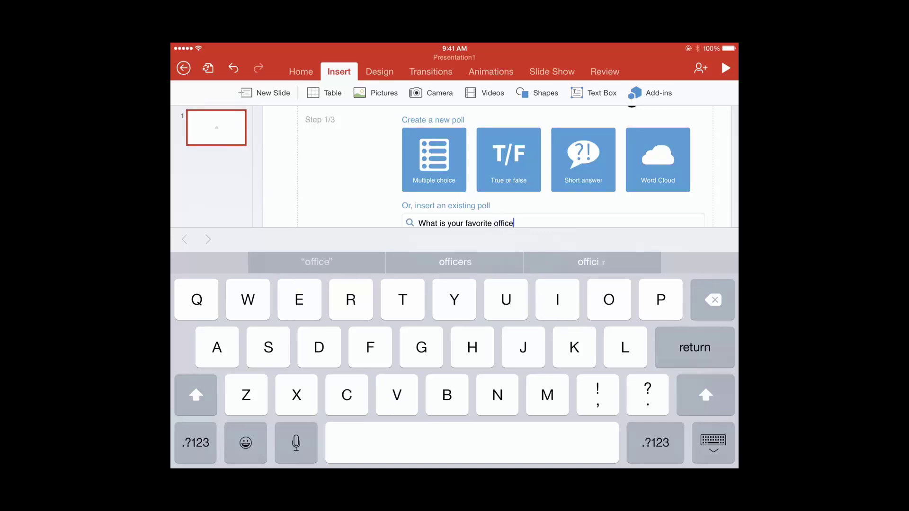
left_click(713, 443)
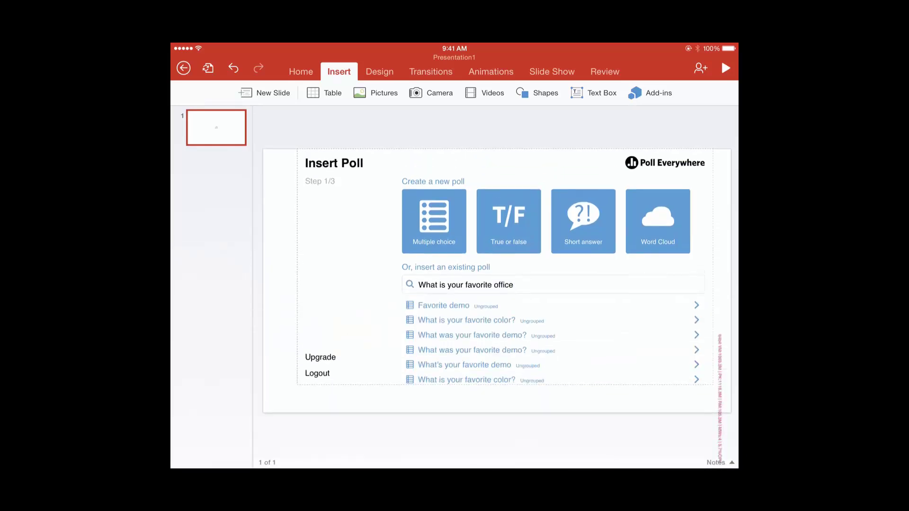
Insert the 'What is your favorite Office app?' poll from the results and select its chart.
scroll(553, 308, "down", 2)
left_click(472, 288)
left_click(475, 377)
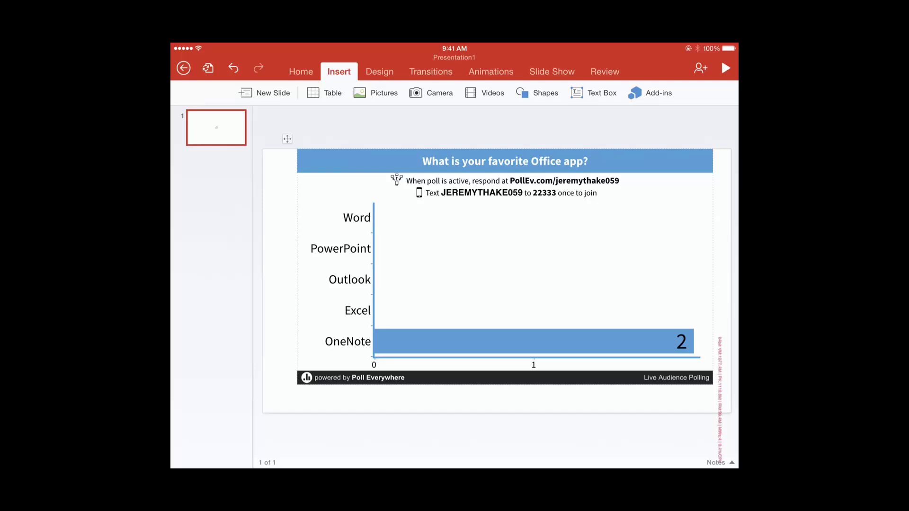
left_click(505, 265)
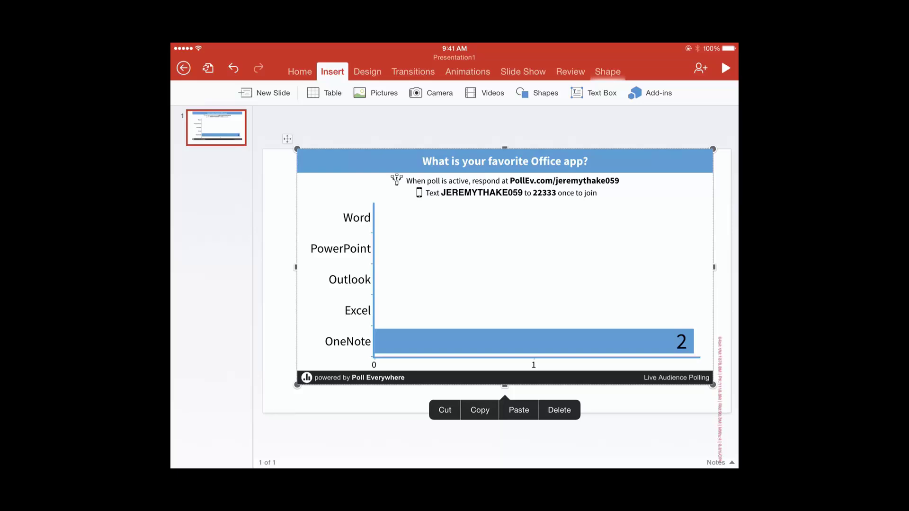
Run the slide show From Start on the Slide Show tab.
left_click(523, 71)
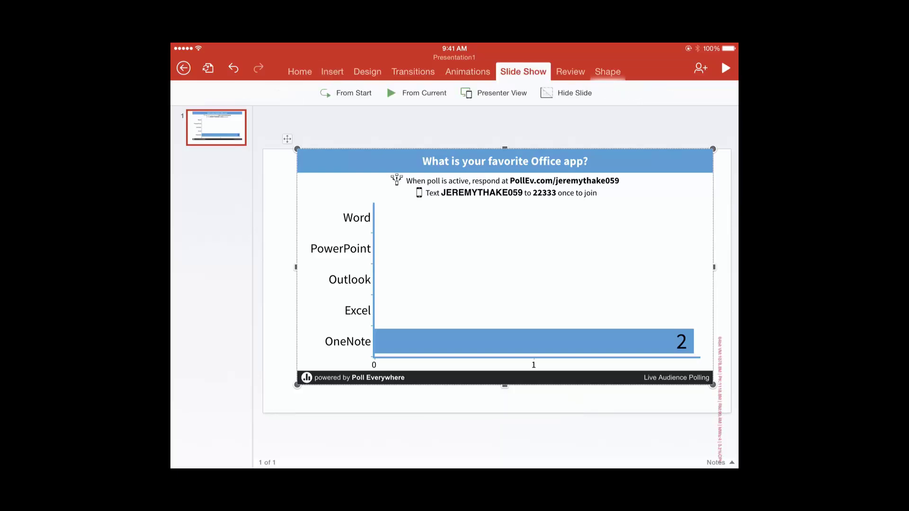
left_click(346, 93)
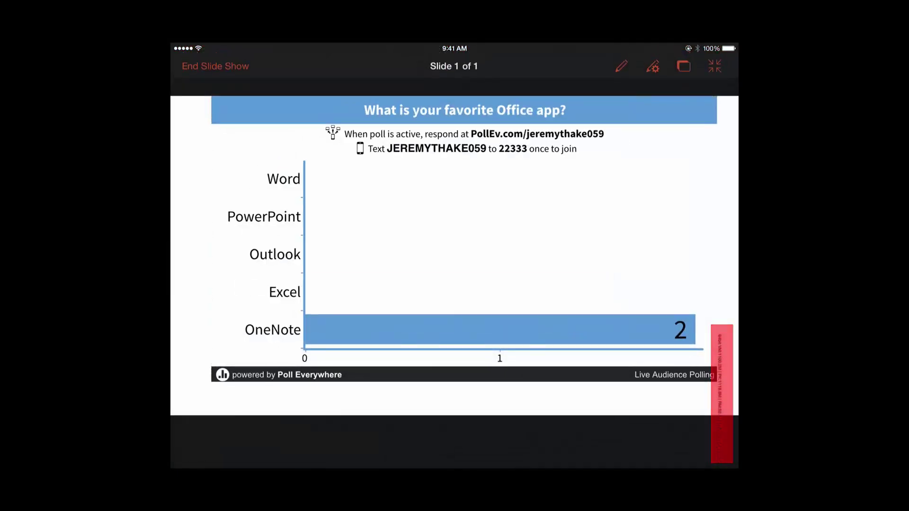